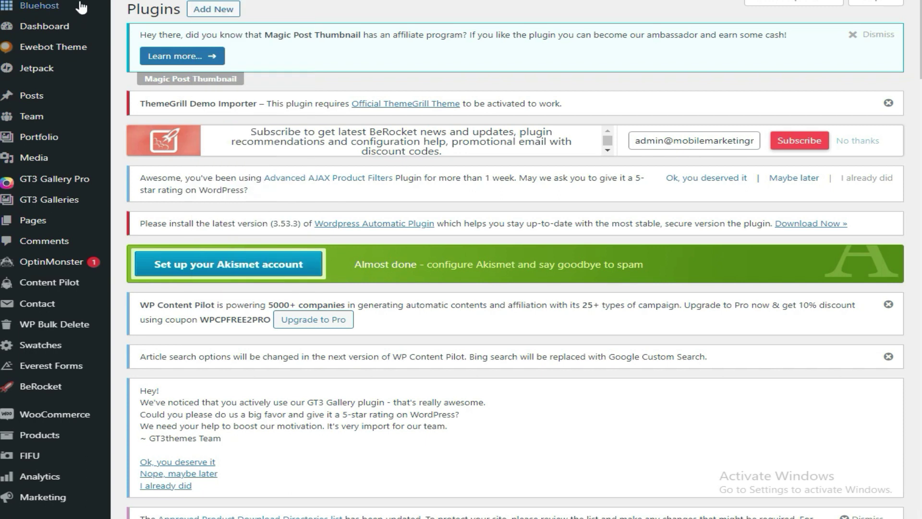
Step: Open the live site in a new tab and look over its homepage
right_click(51, 6)
click(77, 23)
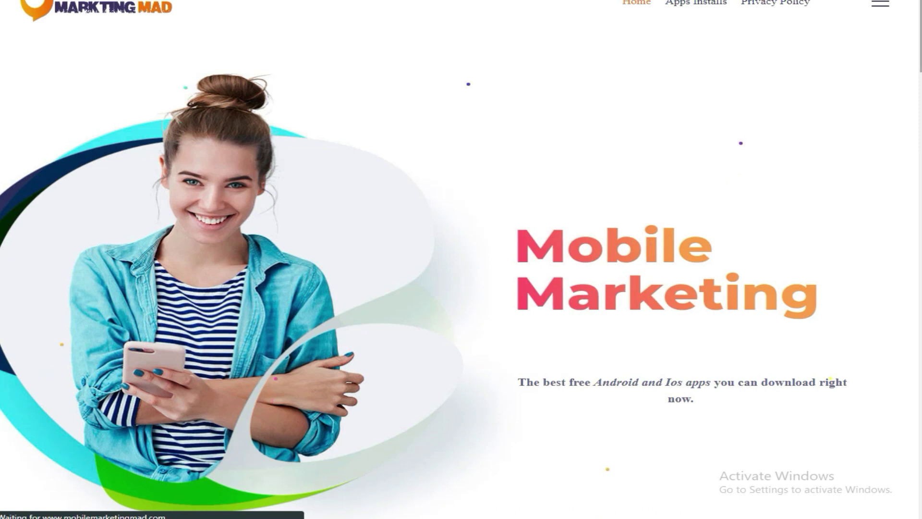
scroll(1, 130, down, 20)
scroll(2, 130, up, 12)
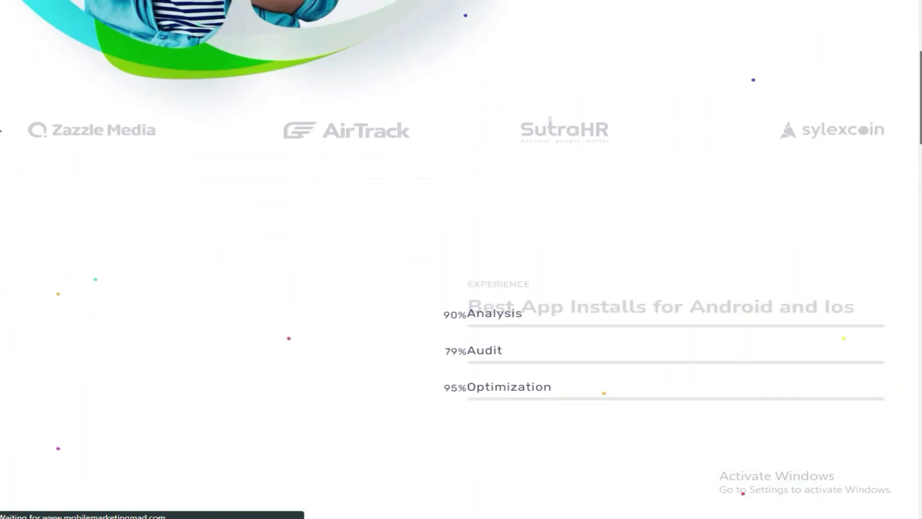
scroll(1, 130, up, 9)
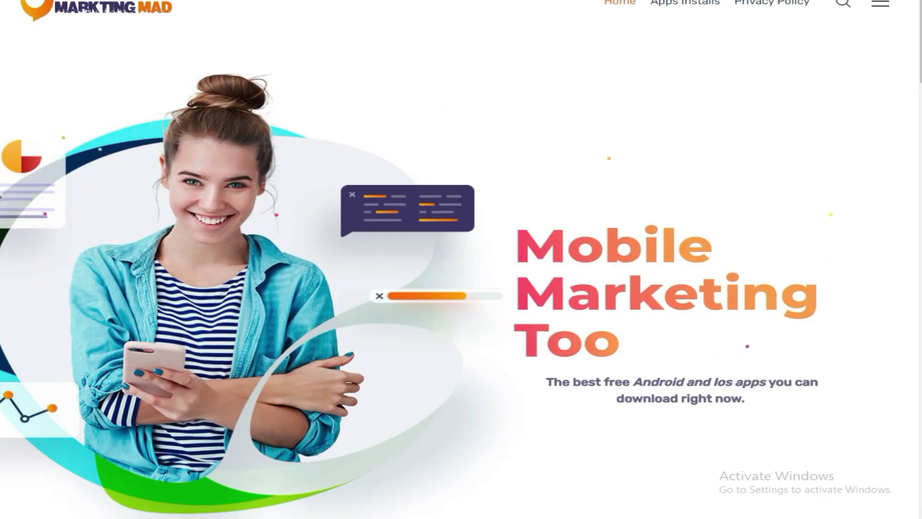
scroll(1, 193, down, 10)
scroll(916, 263, down, 12)
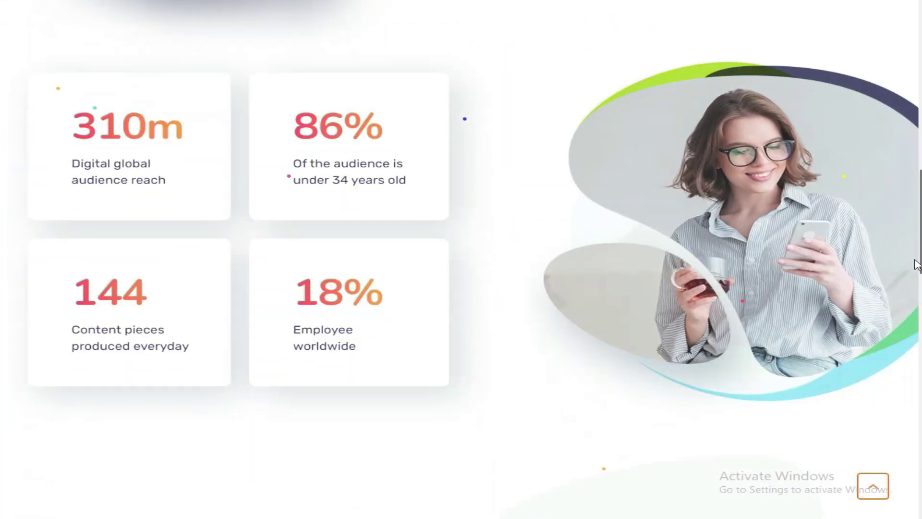
scroll(899, 348, down, 10)
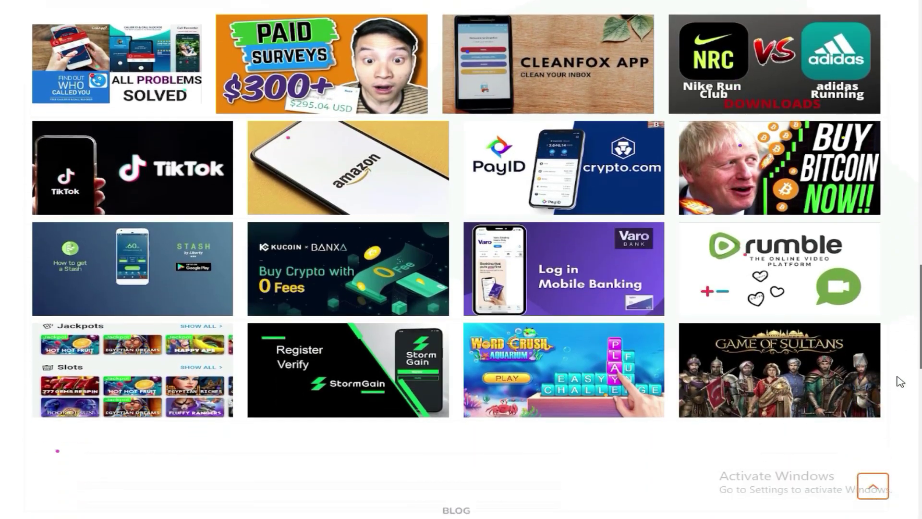
scroll(899, 444, down, 6)
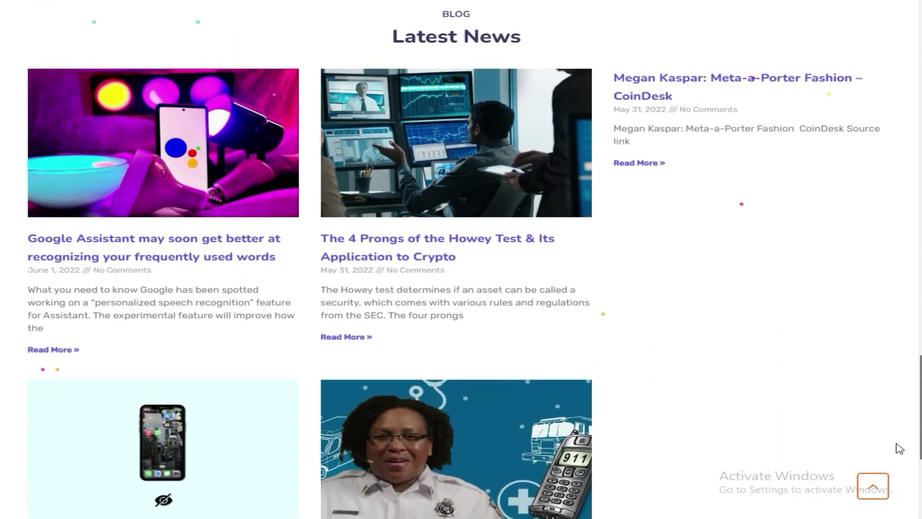
click(862, 480)
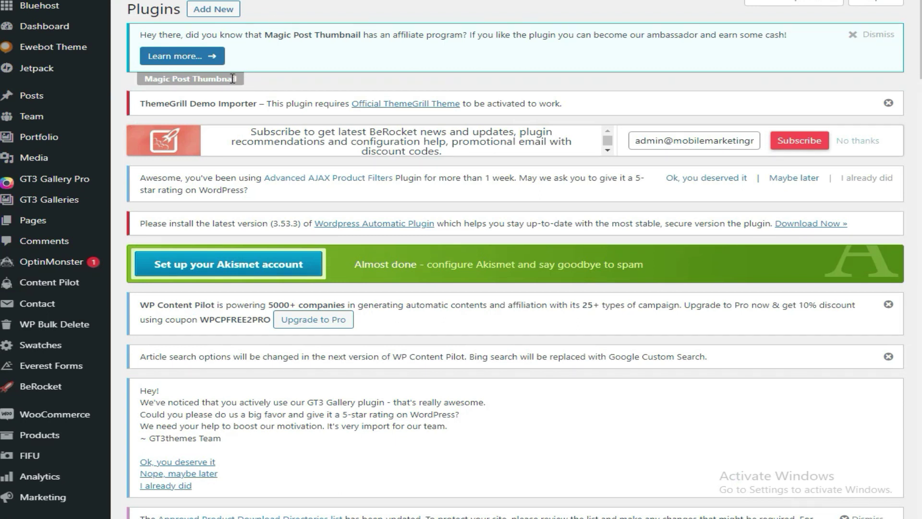
Step: Search the Add New plugins screen for 'wp reset'
click(224, 15)
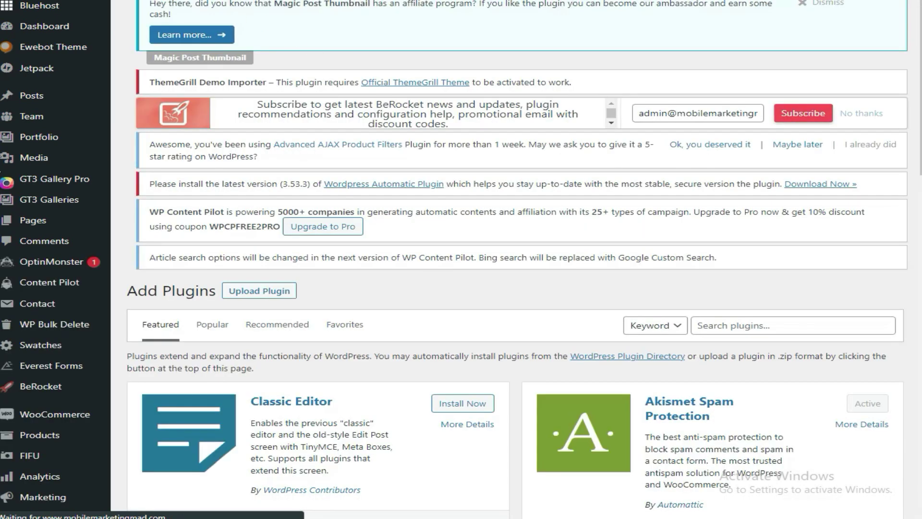
scroll(516, 260, down, 1)
scroll(839, 176, down, 3)
click(729, 117)
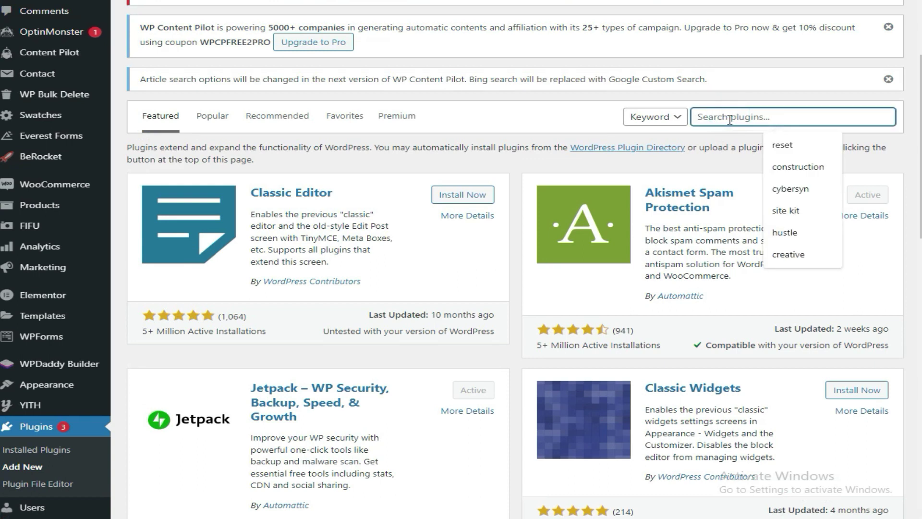
text(wp)
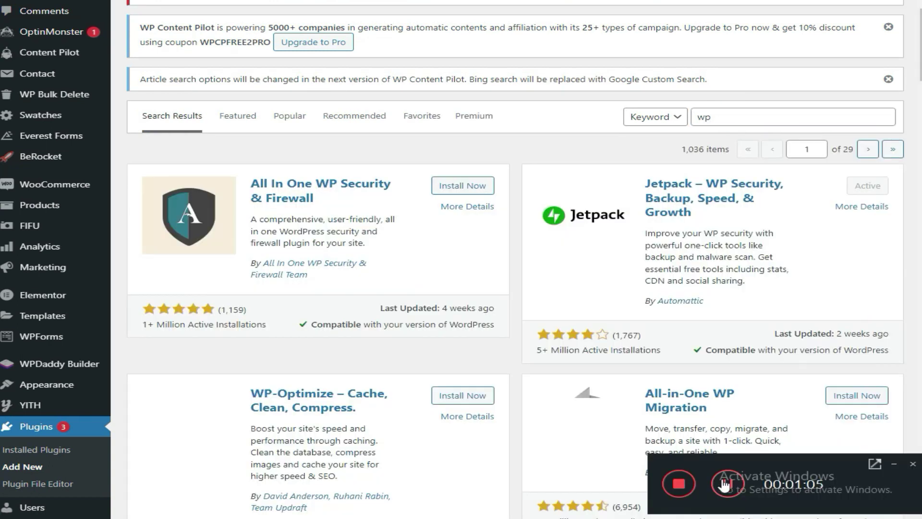
click(727, 118)
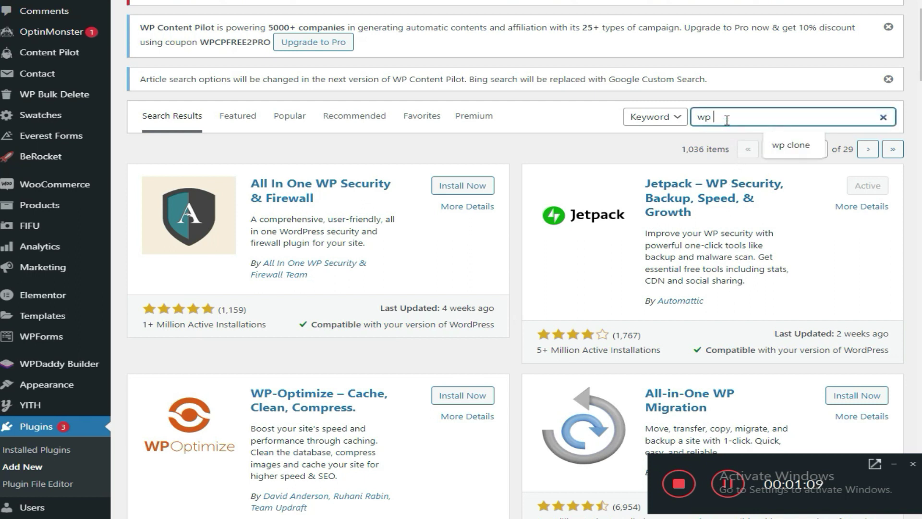
text(reset)
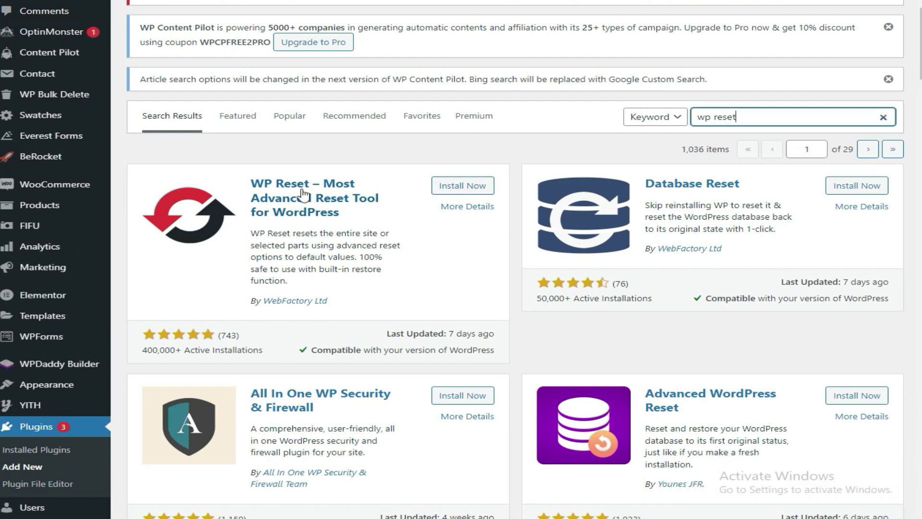
Step: Install WP Reset from its search result card and activate it
click(453, 185)
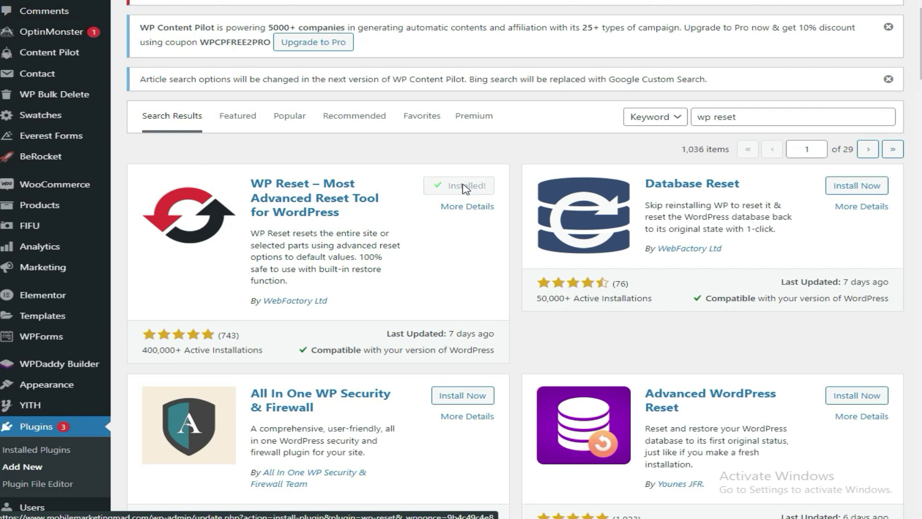
click(465, 191)
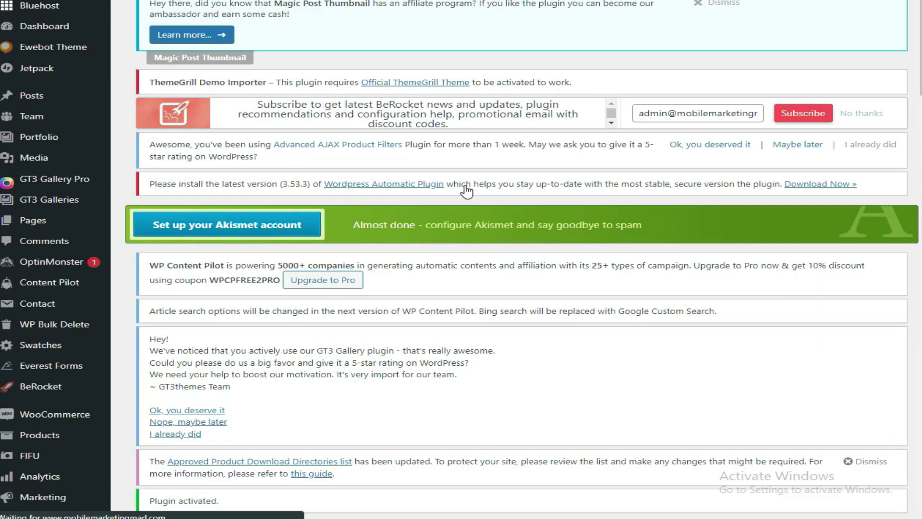
Step: Find the active WP Reset 1.95 entry in Installed Plugins and show the Tools submenu
scroll(912, 137, down, 15)
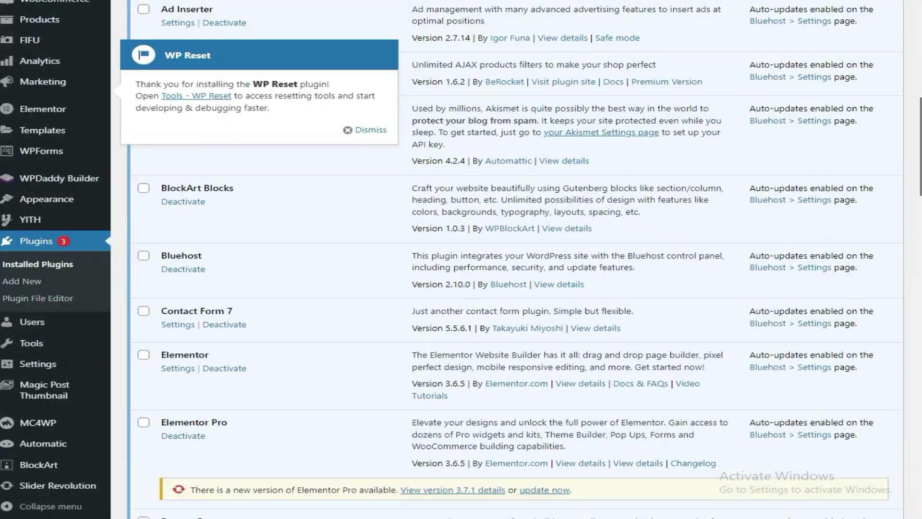
scroll(515, 260, down, 13)
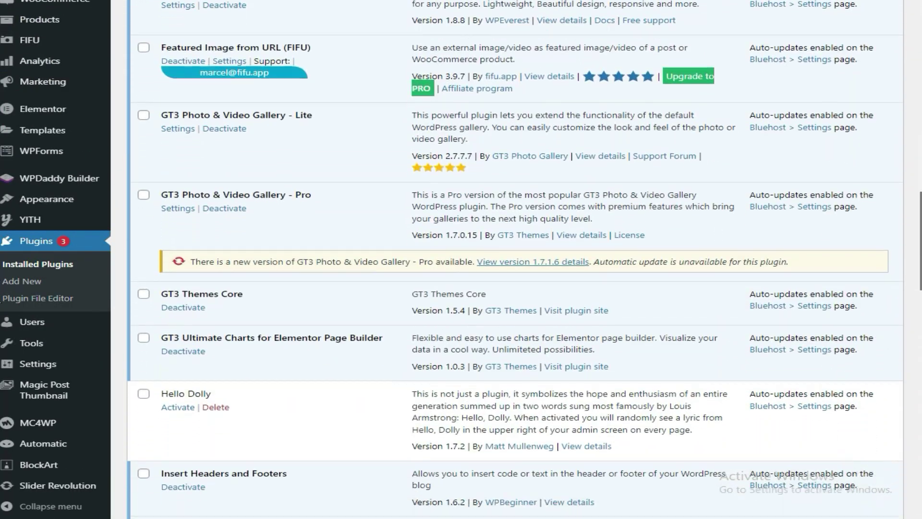
scroll(906, 388, down, 10)
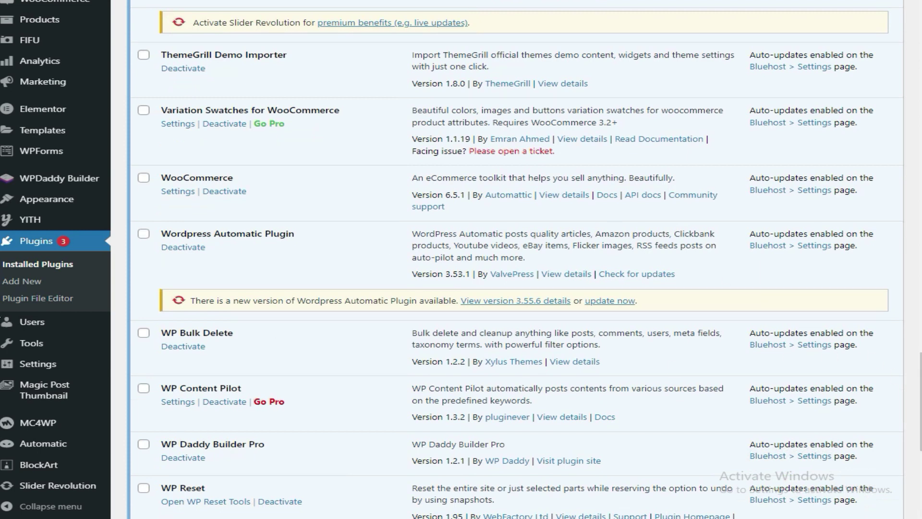
scroll(515, 260, down, 5)
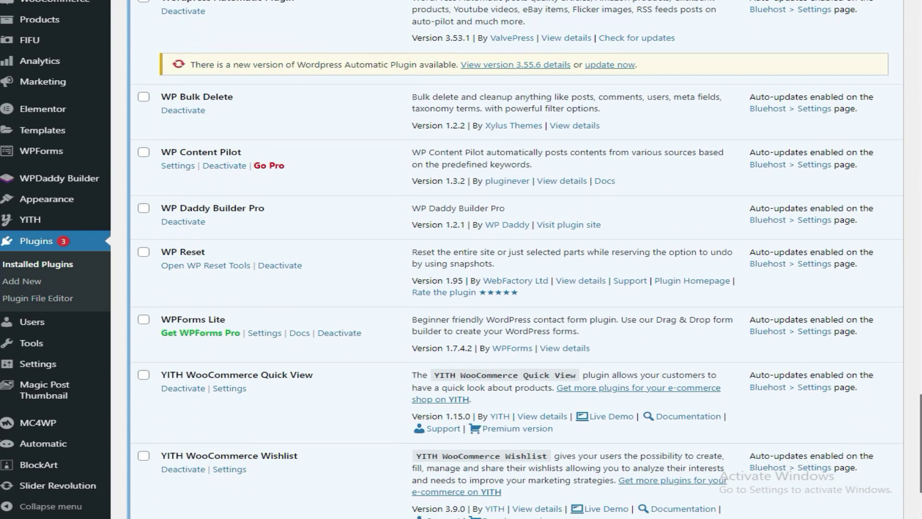
scroll(562, 353, down, 2)
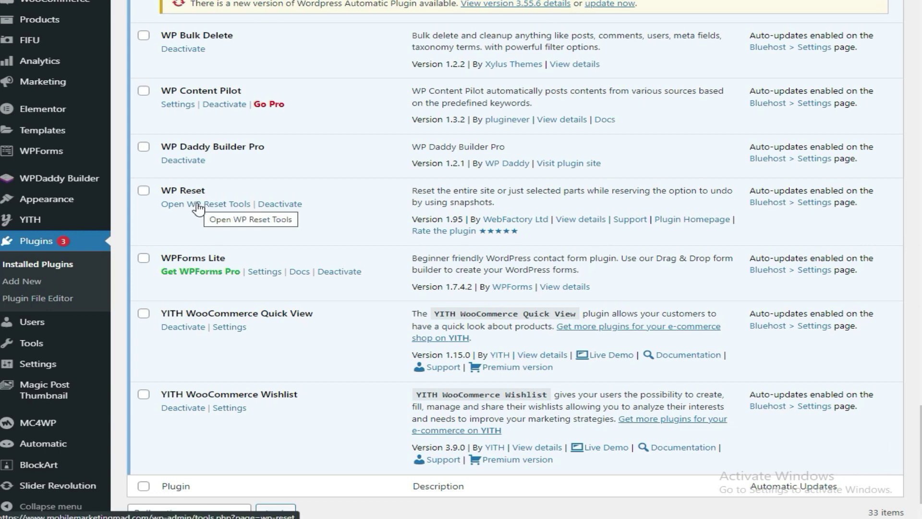
mouse_move(29, 366)
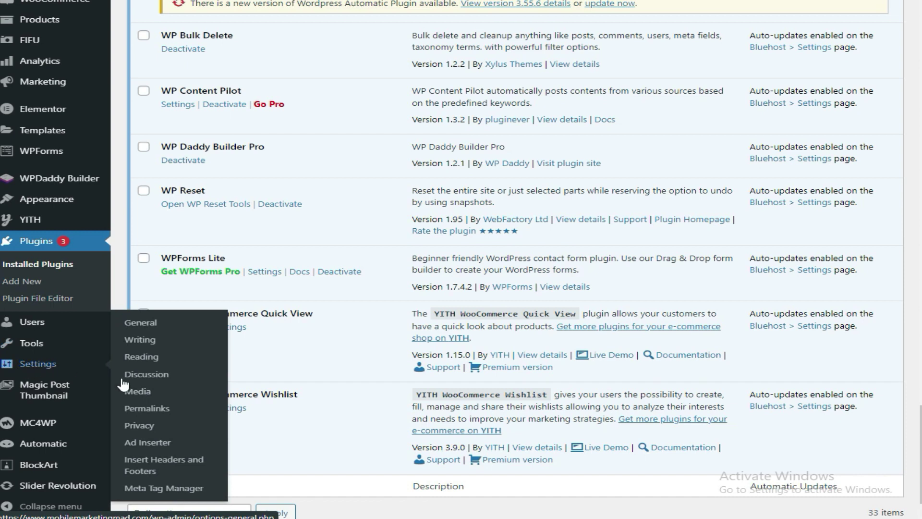
mouse_move(50, 343)
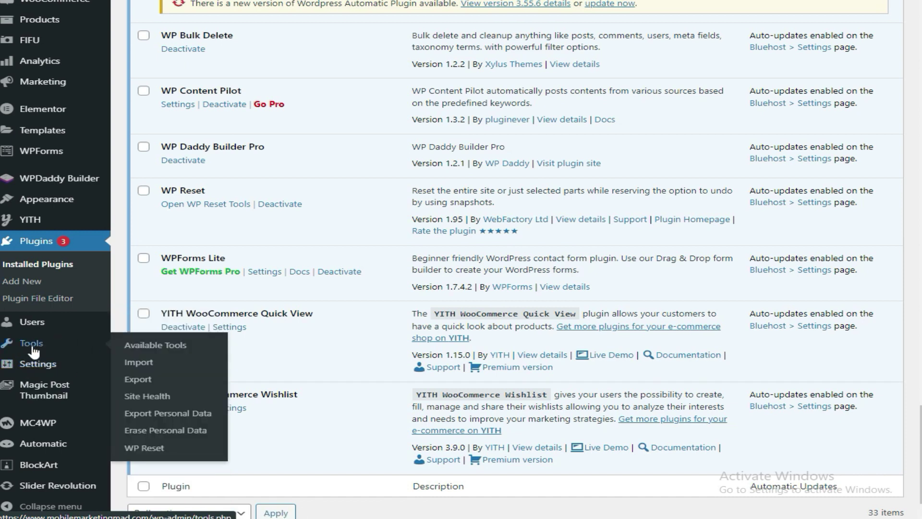
Step: Open the WP Reset tool page, then bring up link options for the Posts entry
click(151, 452)
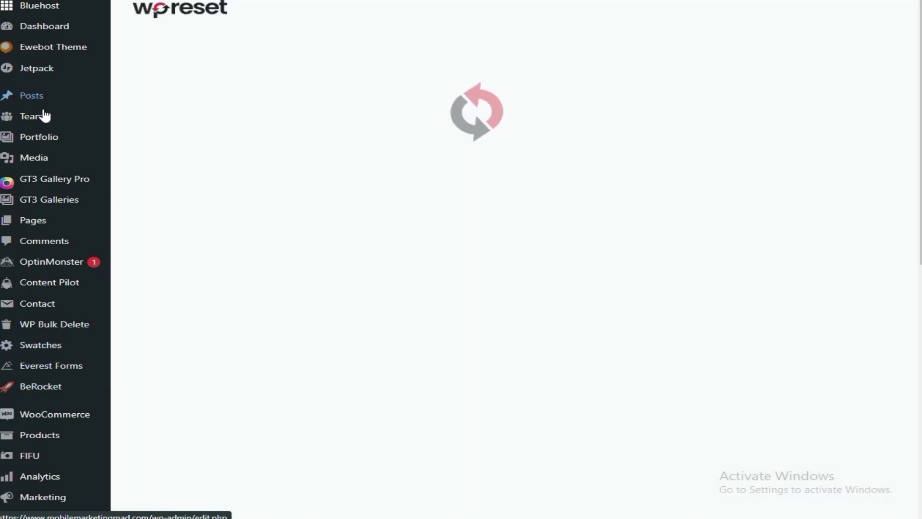
right_click(25, 92)
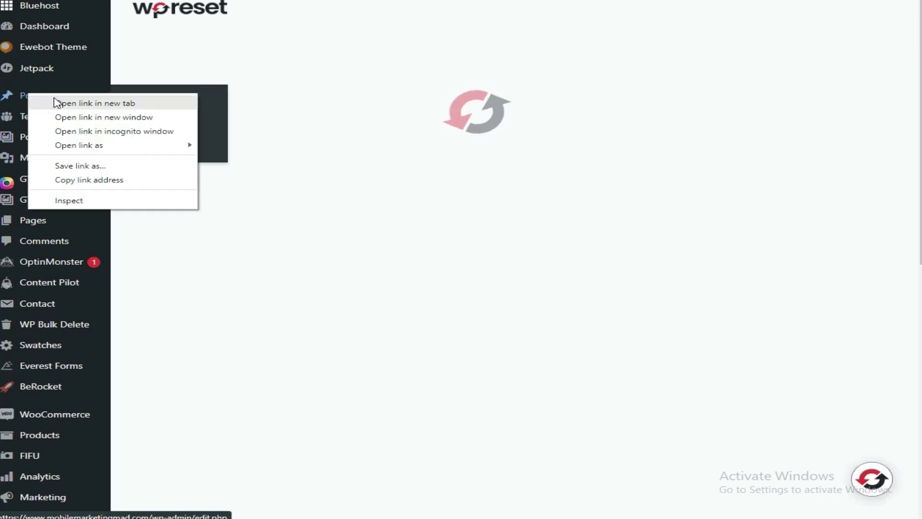
right_click(54, 90)
click(43, 82)
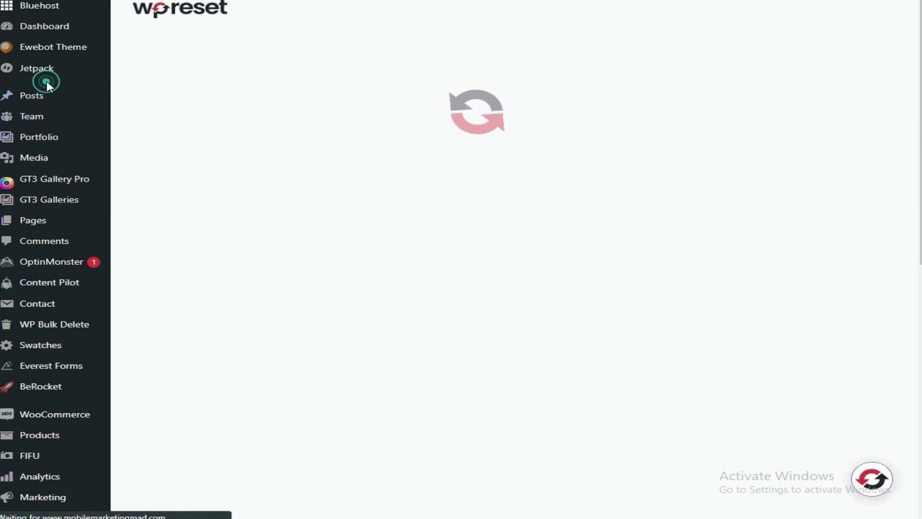
right_click(38, 95)
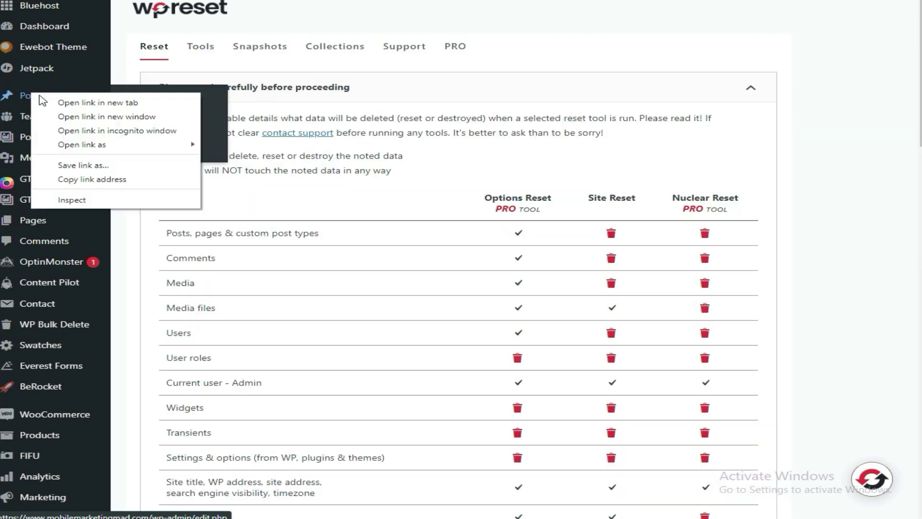
click(102, 70)
mouse_move(103, 99)
right_click(136, 133)
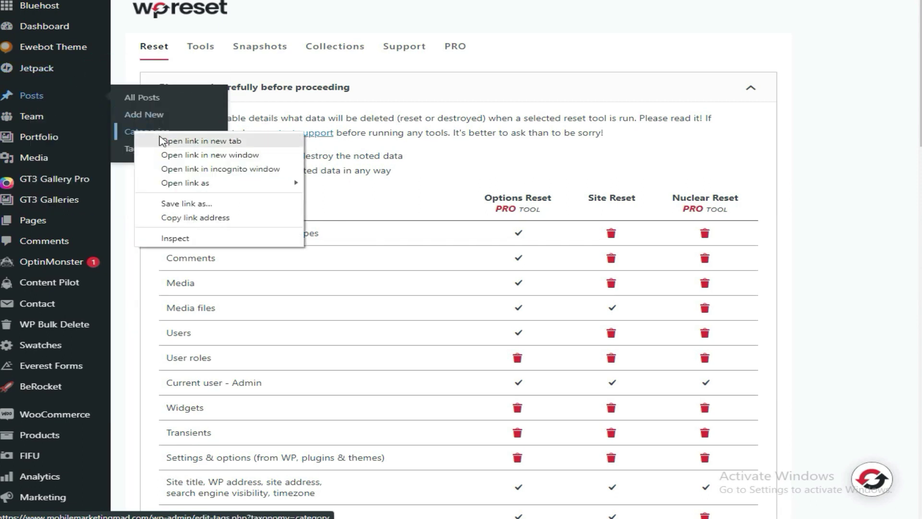
click(160, 140)
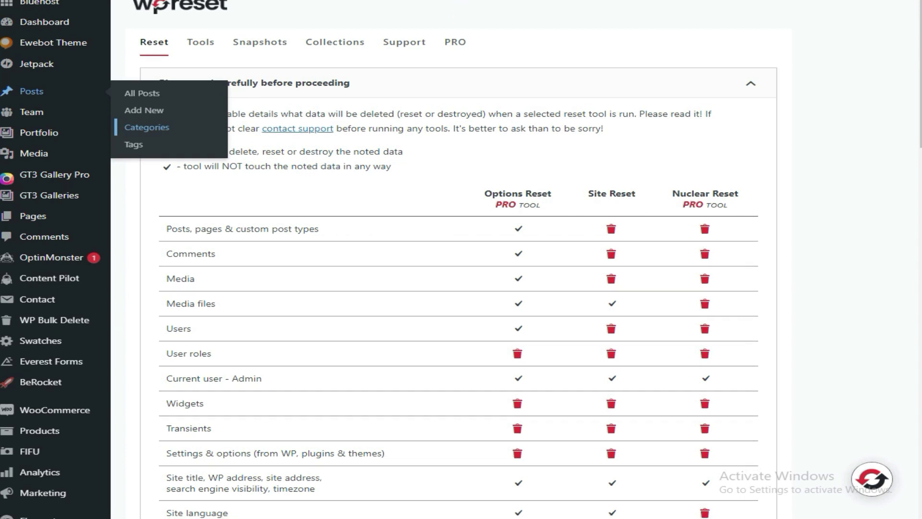
key(ctrl+Tab)
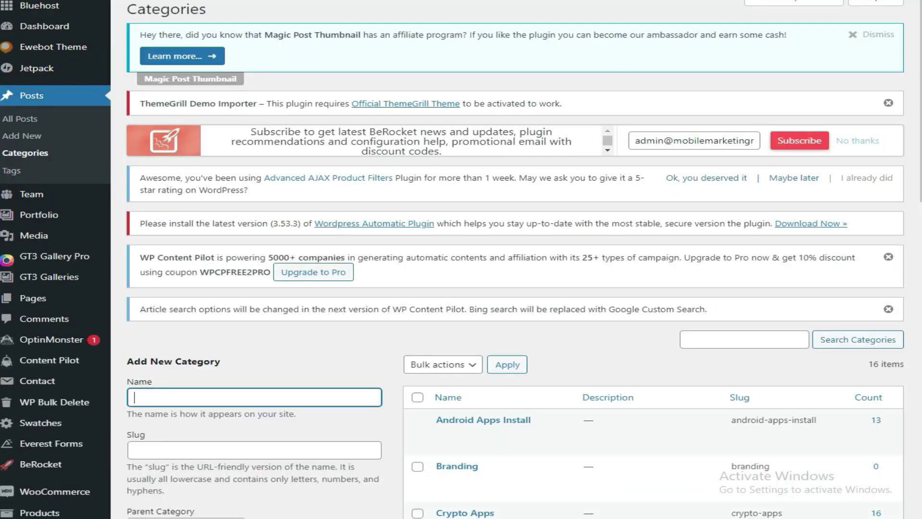
scroll(509, 260, down, 9)
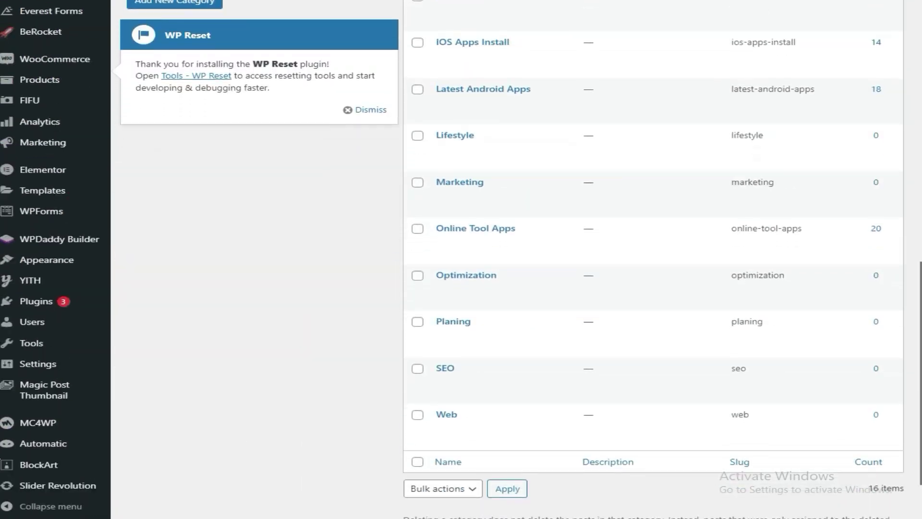
scroll(509, 259, down, 2)
scroll(510, 259, up, 12)
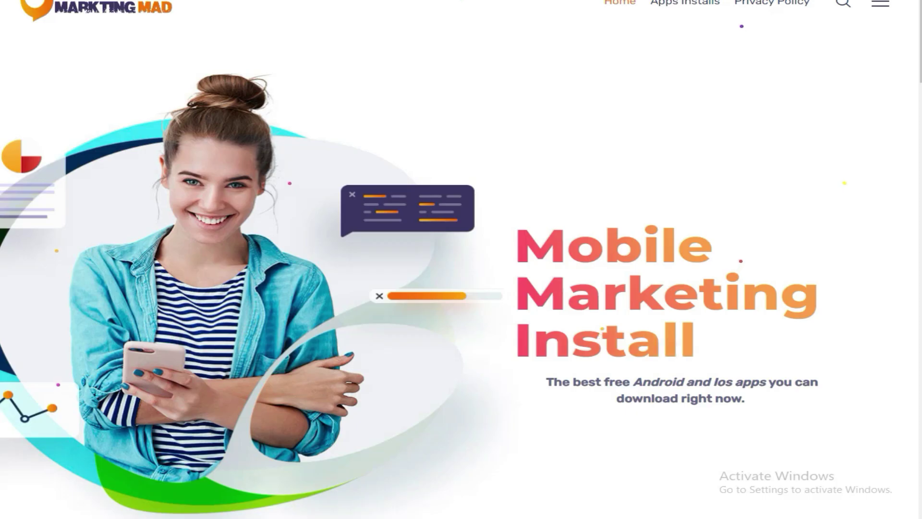
scroll(881, 54, down, 2)
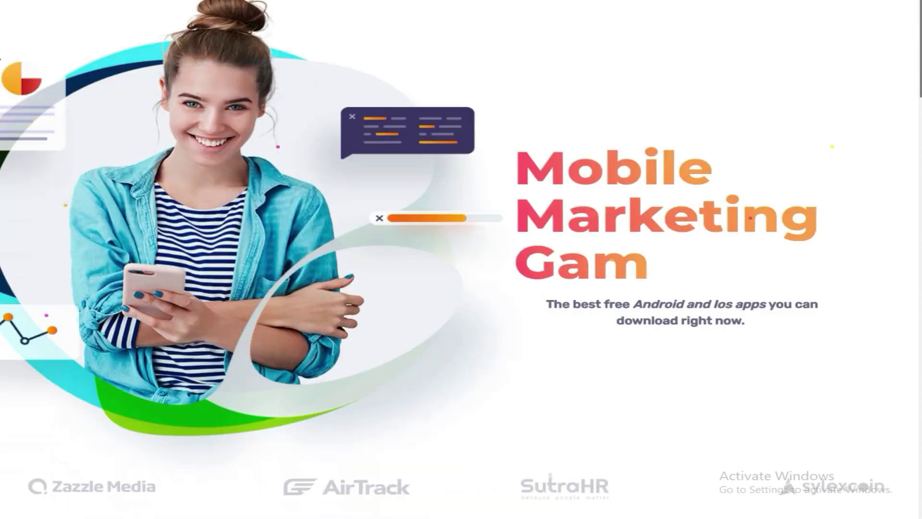
scroll(867, 515, down, 20)
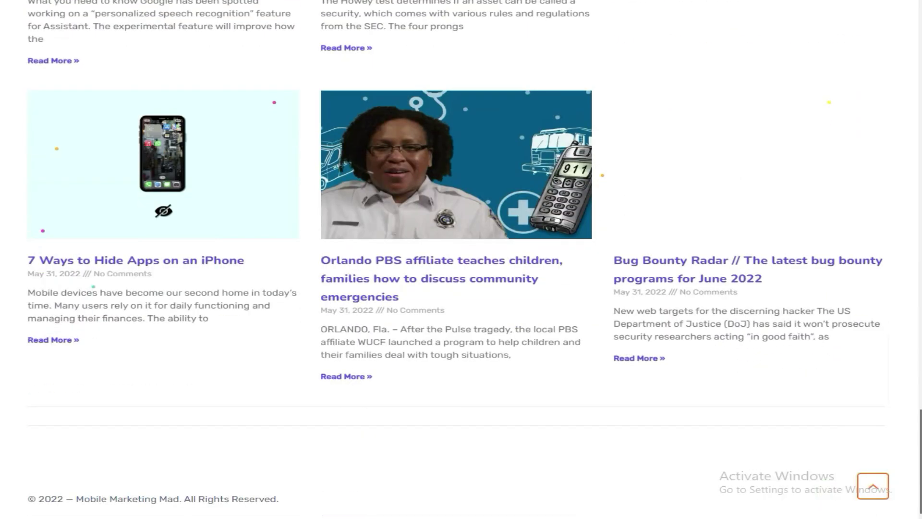
scroll(865, 391, up, 20)
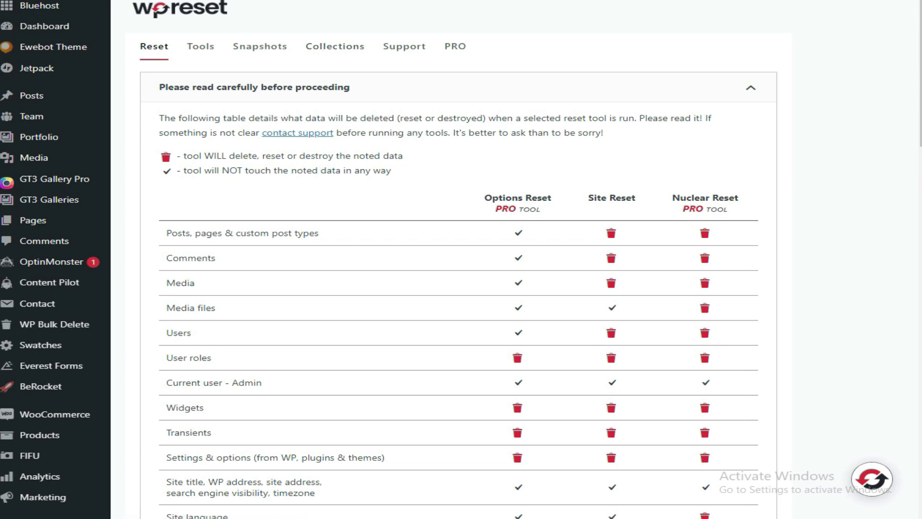
scroll(462, 260, down, 15)
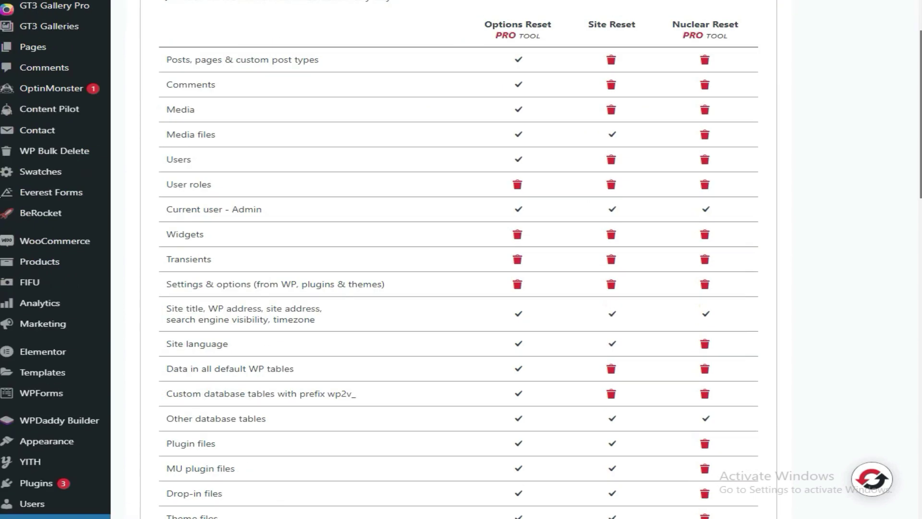
Step: Tick 'Reactivate current theme - Ewebot' and enter 'reset' in the Site Reset confirmation field
scroll(461, 259, down, 5)
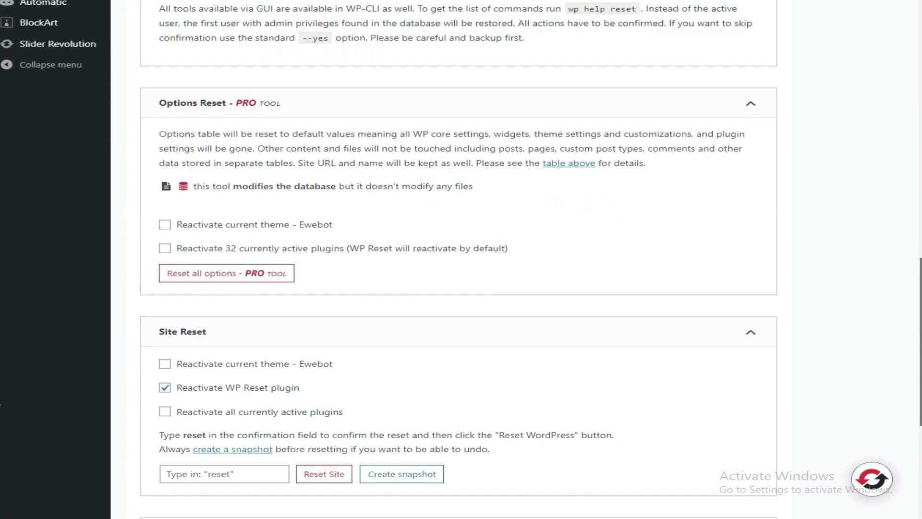
scroll(461, 260, up, 13)
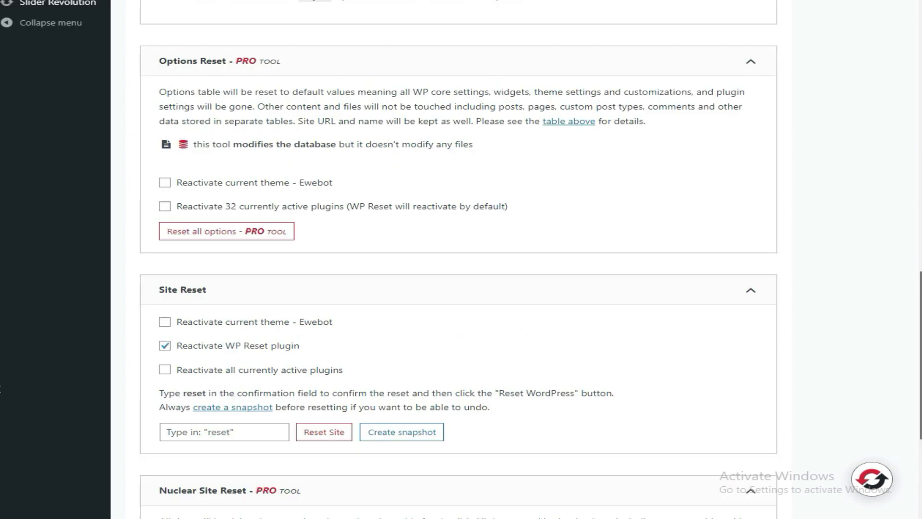
scroll(903, 97, up, 12)
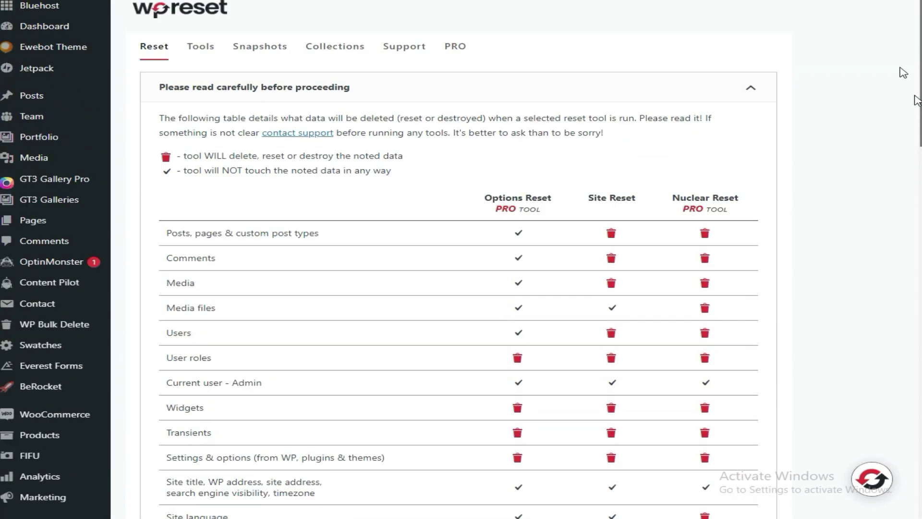
scroll(903, 73, down, 18)
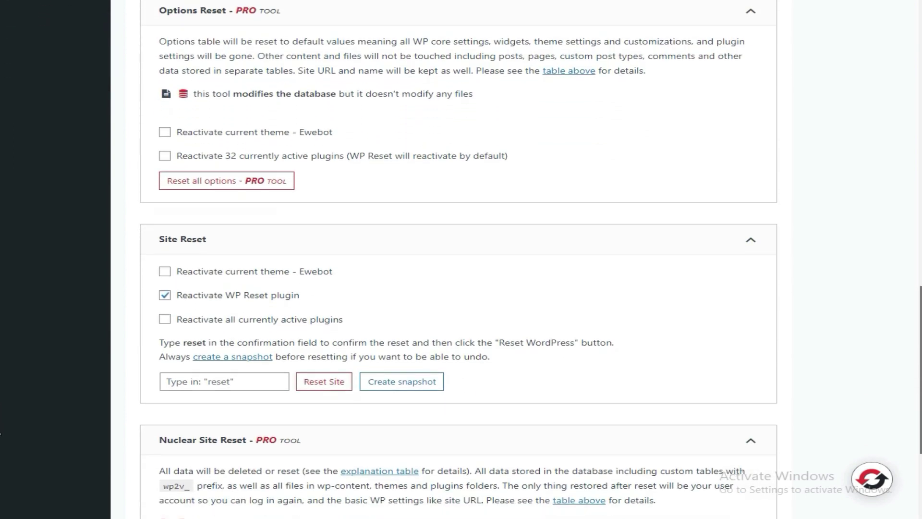
scroll(761, 408, down, 1)
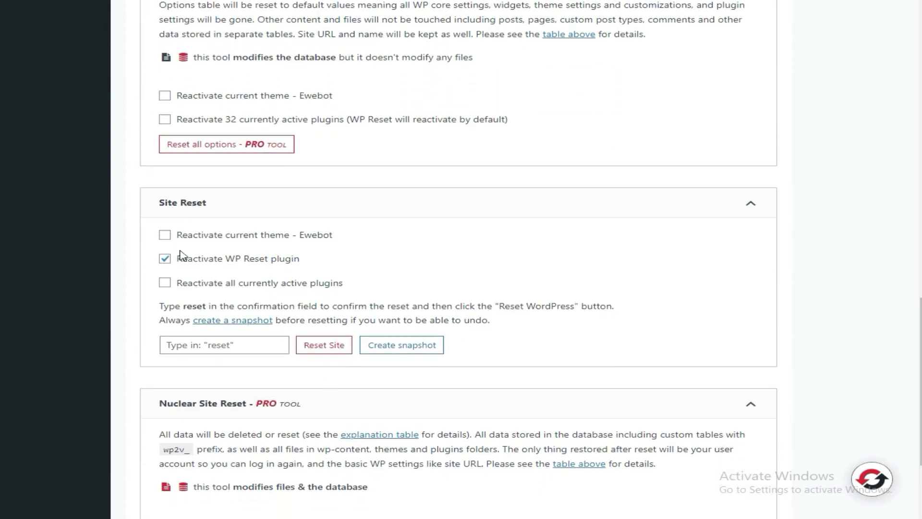
click(199, 341)
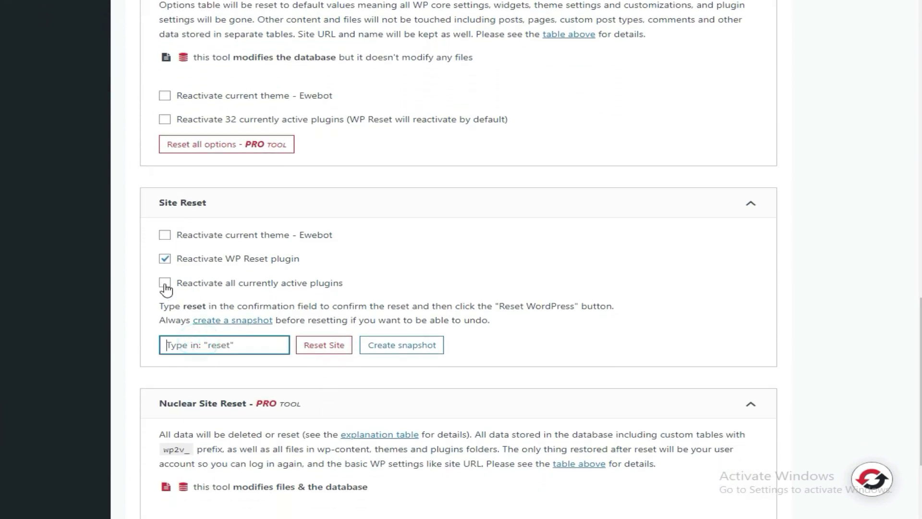
click(164, 235)
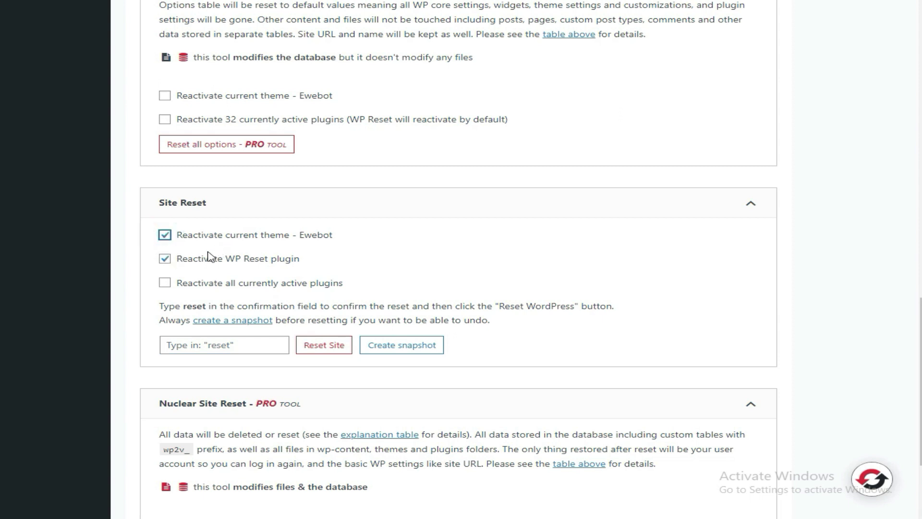
click(209, 345)
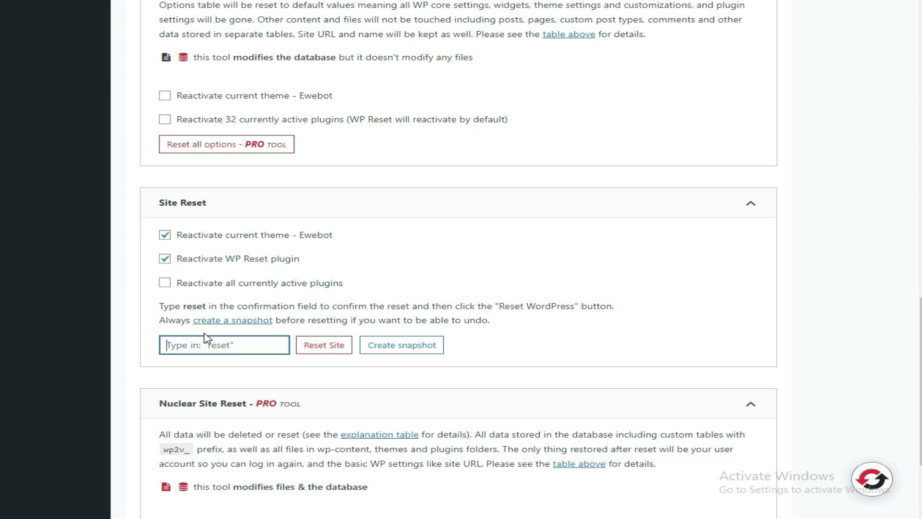
text(reset)
Step: Run Reset Site and confirm Reset WordPress in the warning dialog
click(314, 349)
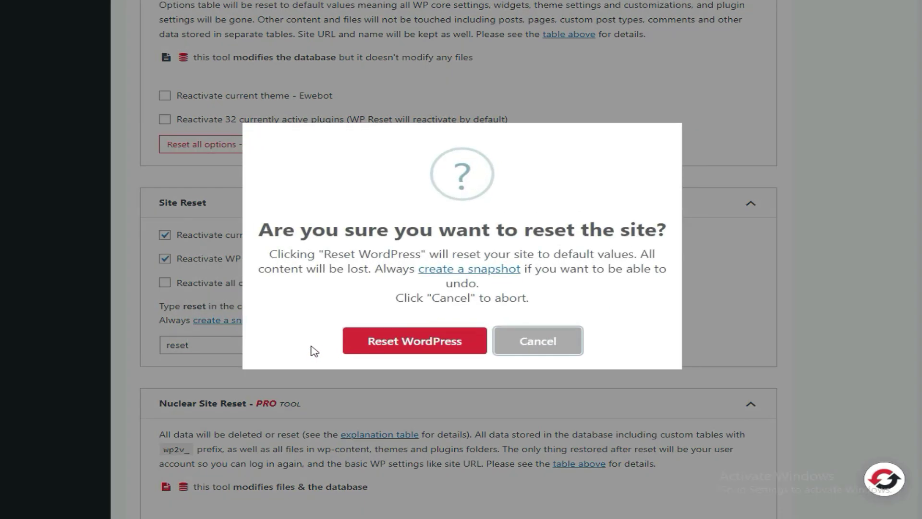
click(393, 347)
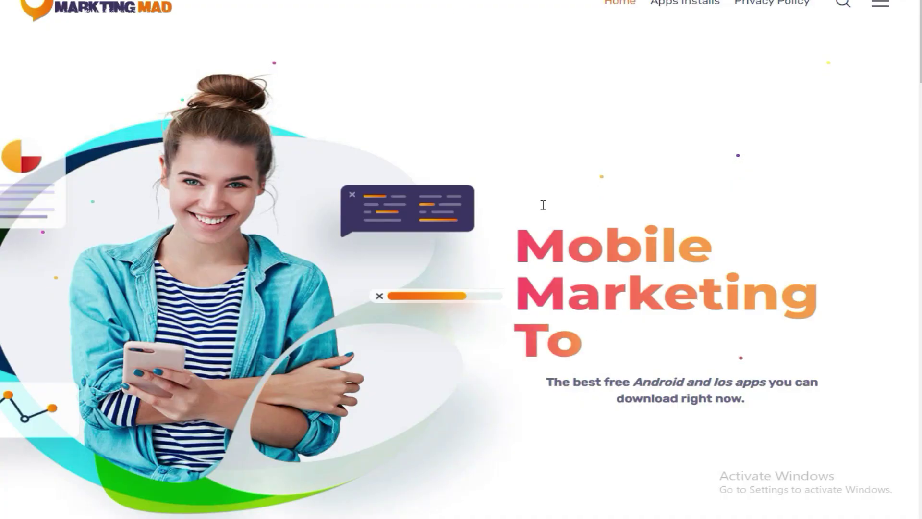
Step: Reload the site's front page with F5 to see the reset content
scroll(461, 259, down, 10)
scroll(461, 260, up, 13)
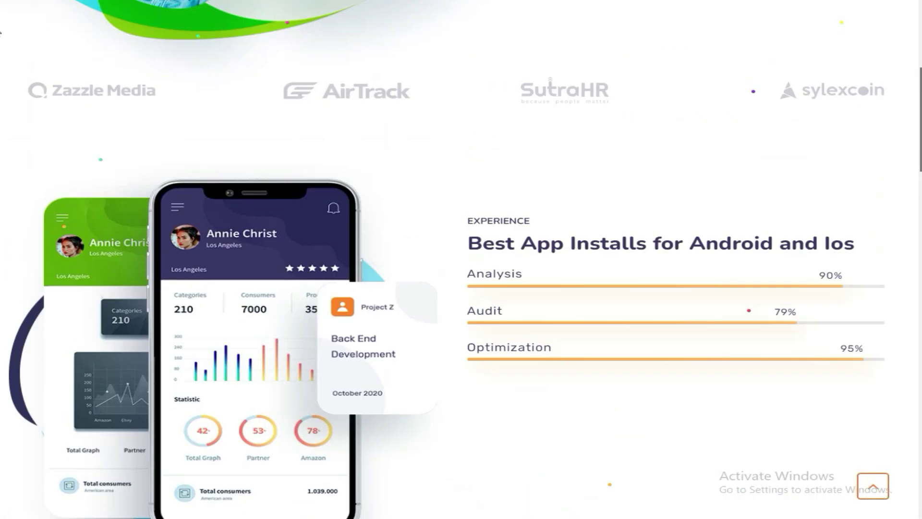
key(F5)
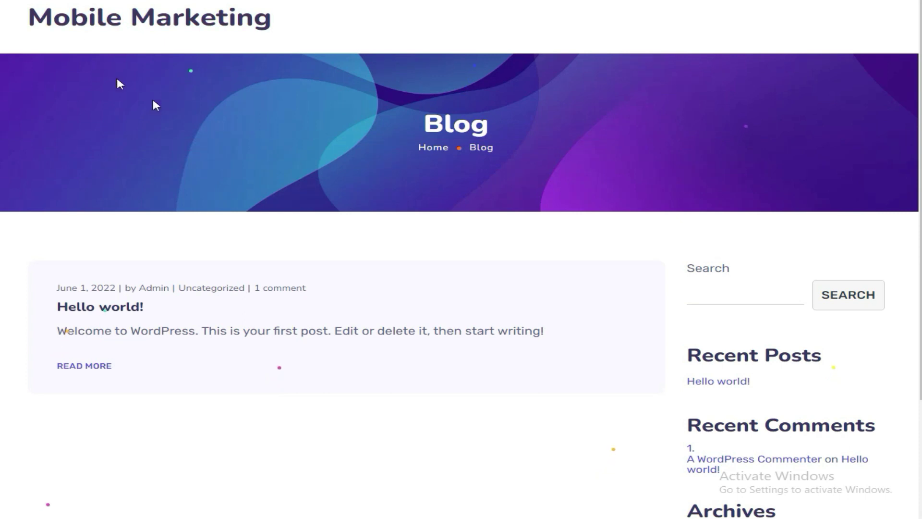
Step: Scroll the Blog page to check only 'Hello world!' and the June 2022 archive remain
scroll(156, 105, down, 3)
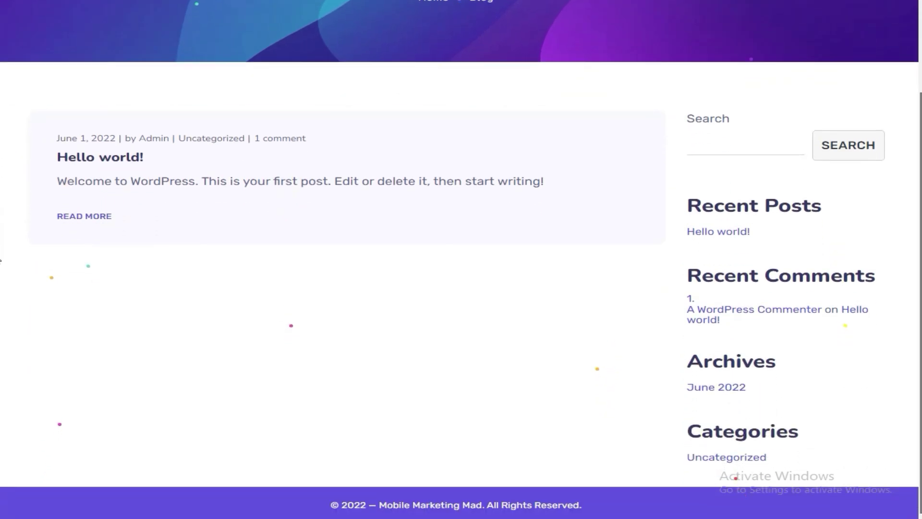
scroll(911, 140, up, 2)
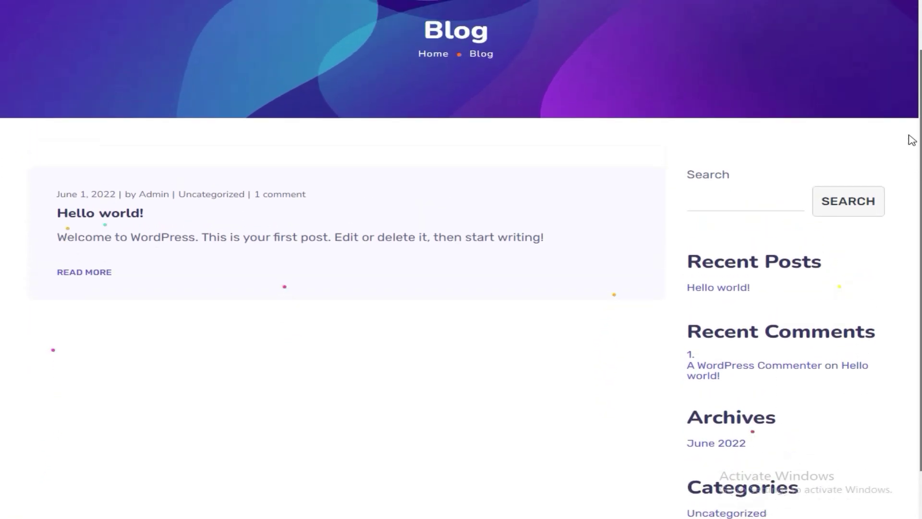
scroll(912, 140, up, 2)
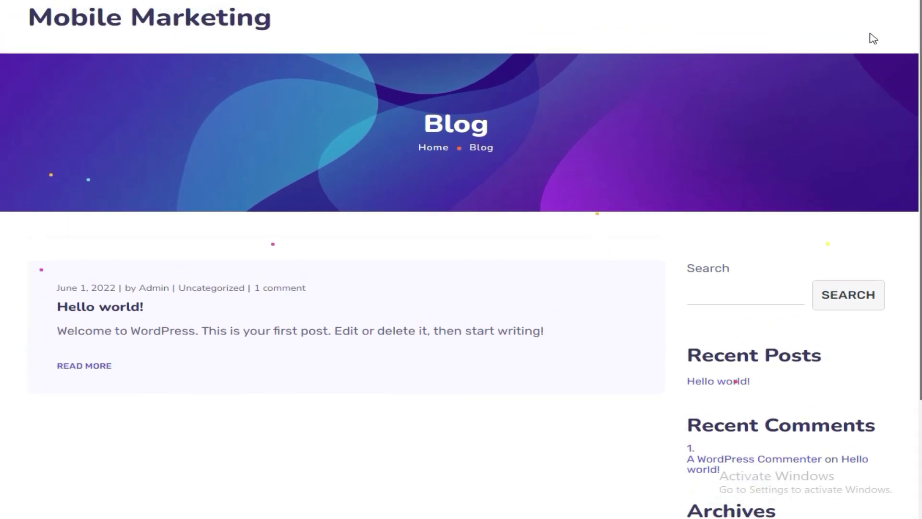